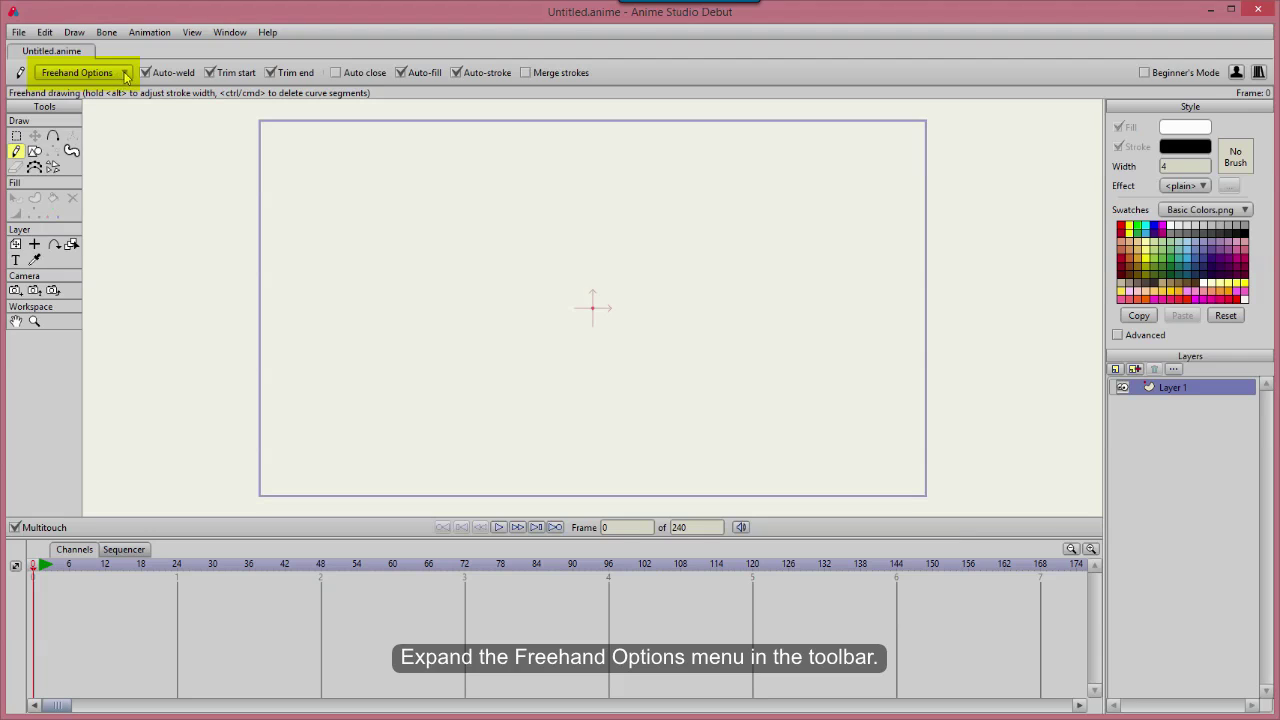
- Show the Freehand options: pen-pressure width, 75% variation, 20% tapers on both ends
left_click(125, 74)
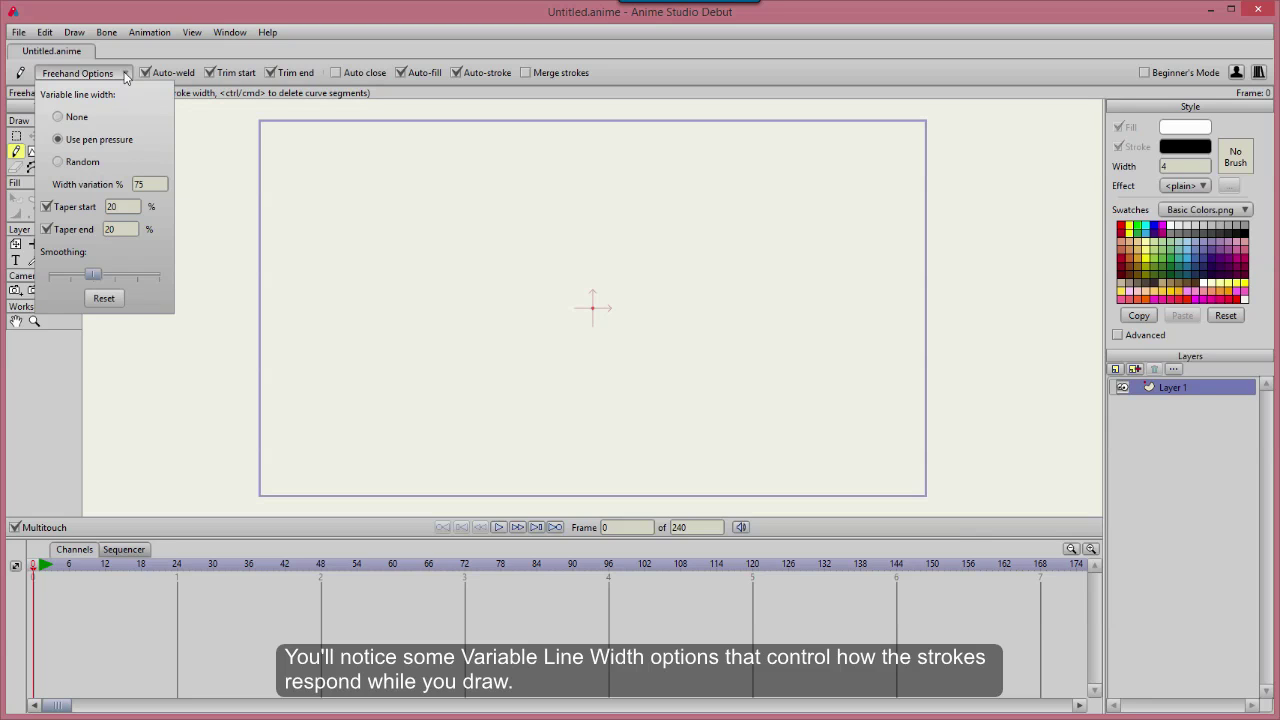
- Turn off start and end tapering and draw a blunt-ended stroke across the top
left_click(46, 206)
left_click(46, 229)
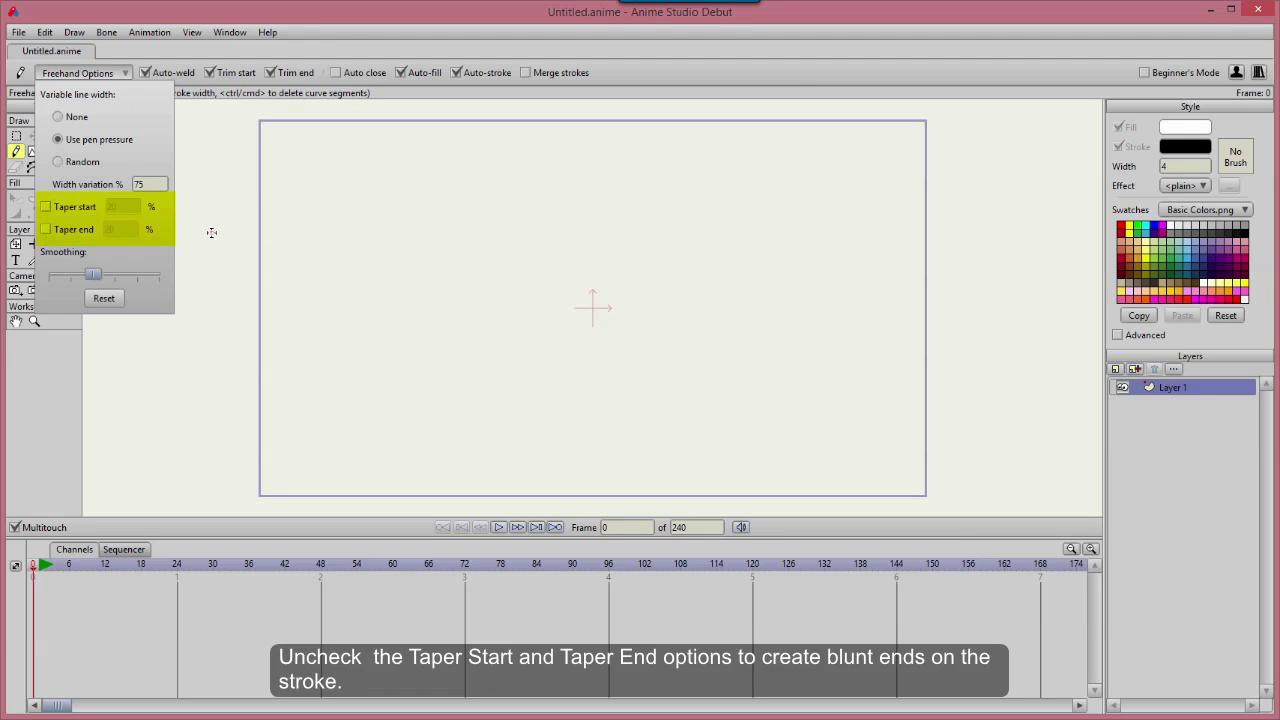
left_click(331, 254)
mouse_move(290, 203)
left_mouse_down()
mouse_move(389, 195)
mouse_move(566, 229)
left_mouse_up()
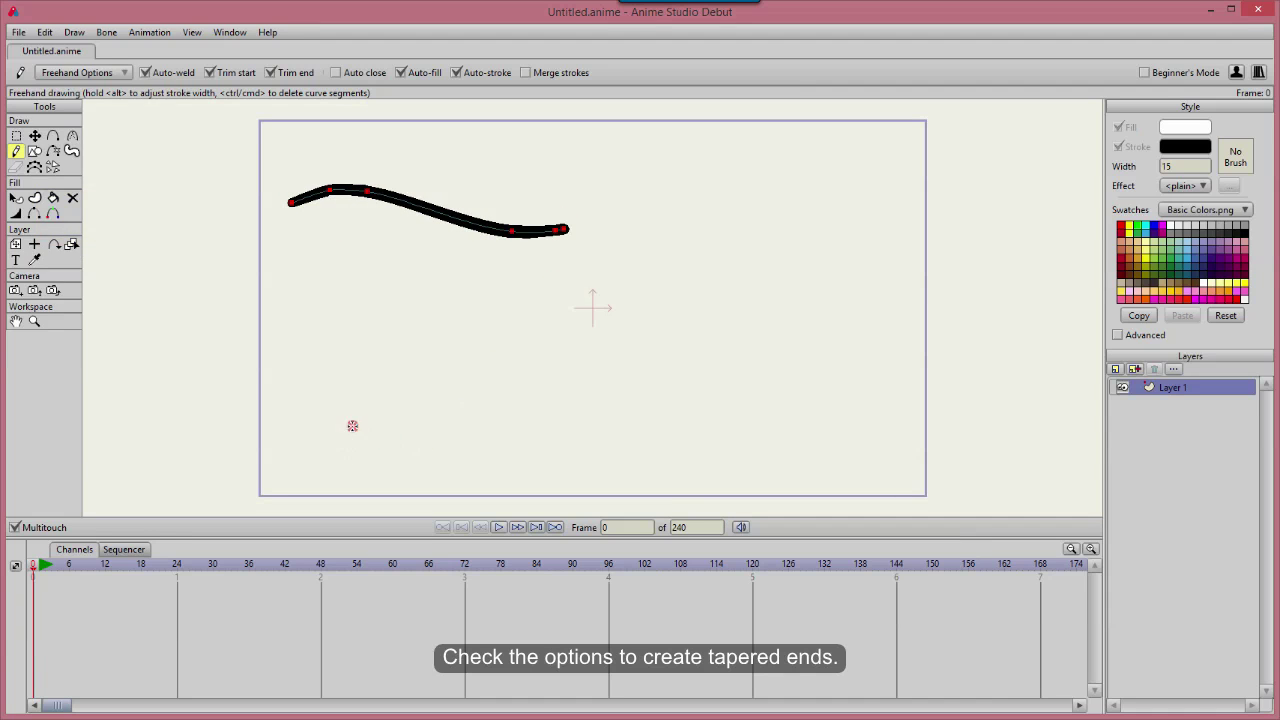
- Re-enable start and end tapering and draw three tapered strokes below the first
left_click(82, 72)
left_click(46, 206)
left_click(46, 229)
left_click(297, 240)
mouse_move(300, 238)
left_mouse_down()
mouse_move(453, 284)
mouse_move(578, 299)
left_mouse_up()
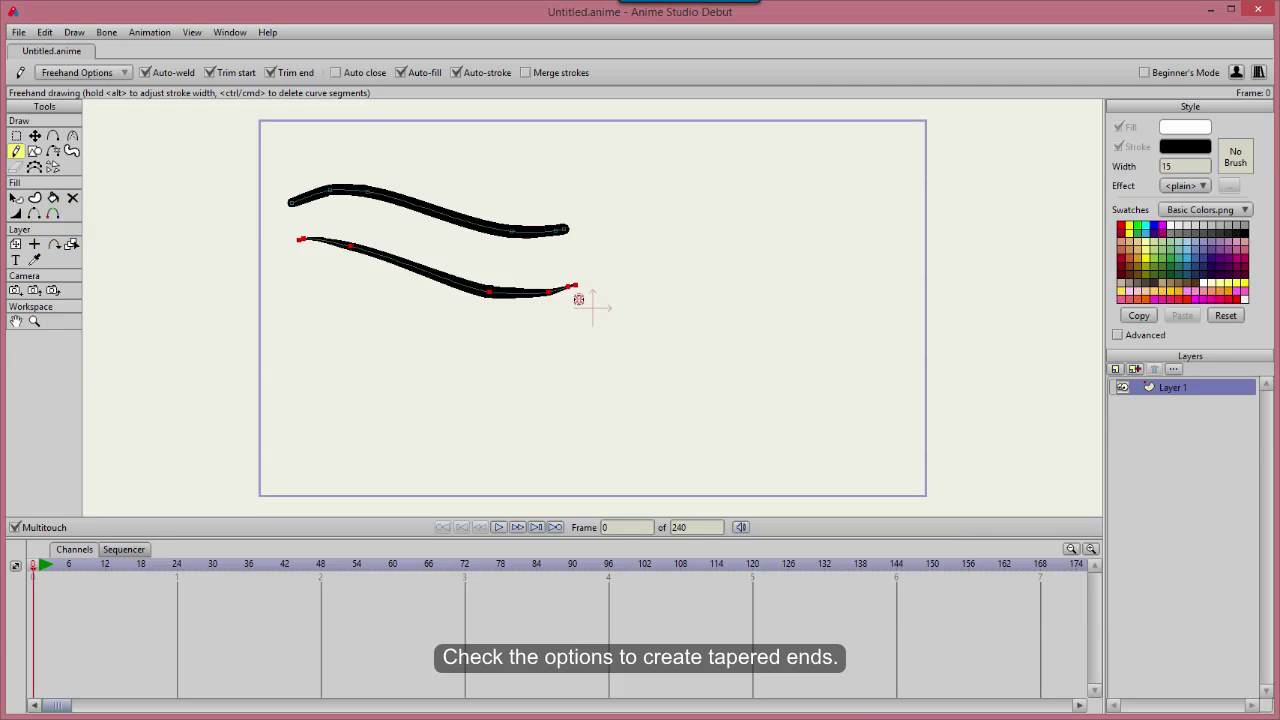
left_click(80, 72)
left_click_drag(298, 282, 610, 354)
mouse_move(298, 310)
left_mouse_down()
mouse_move(446, 402)
mouse_move(614, 401)
left_mouse_up()
- Set stroke width to follow pen pressure and draw a wavy stroke near the bottom
left_click(90, 73)
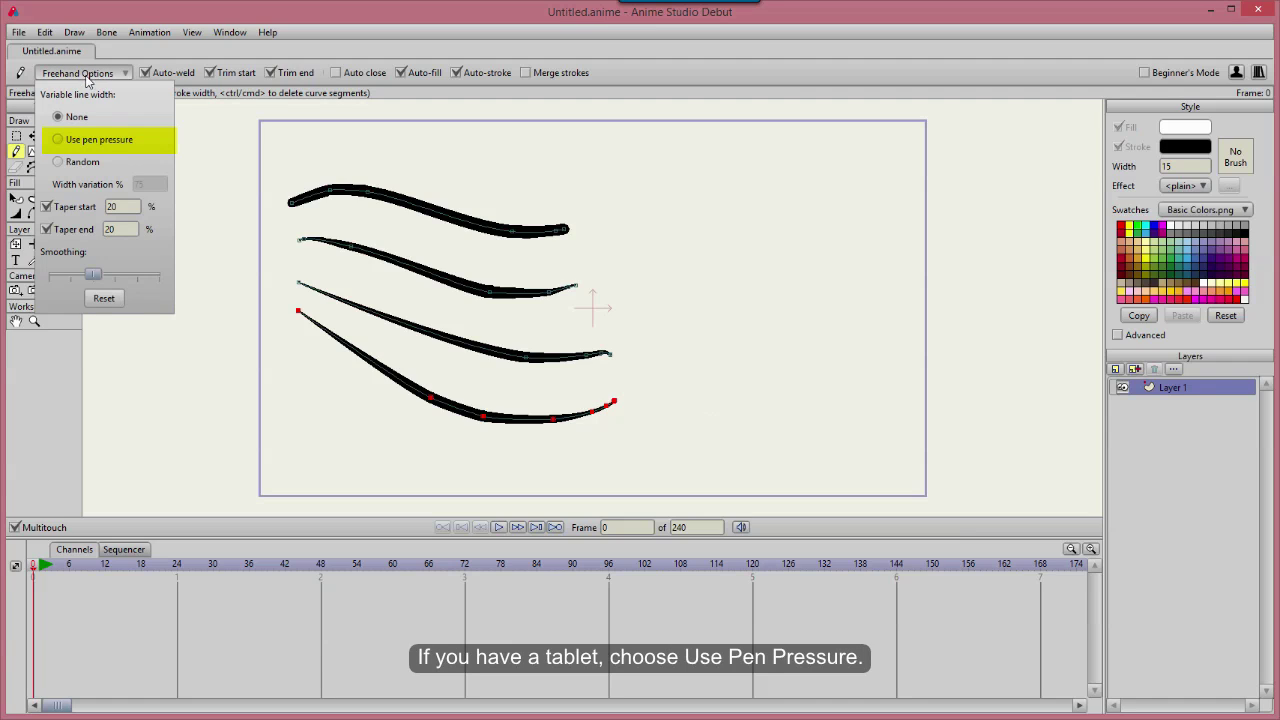
left_click(58, 139)
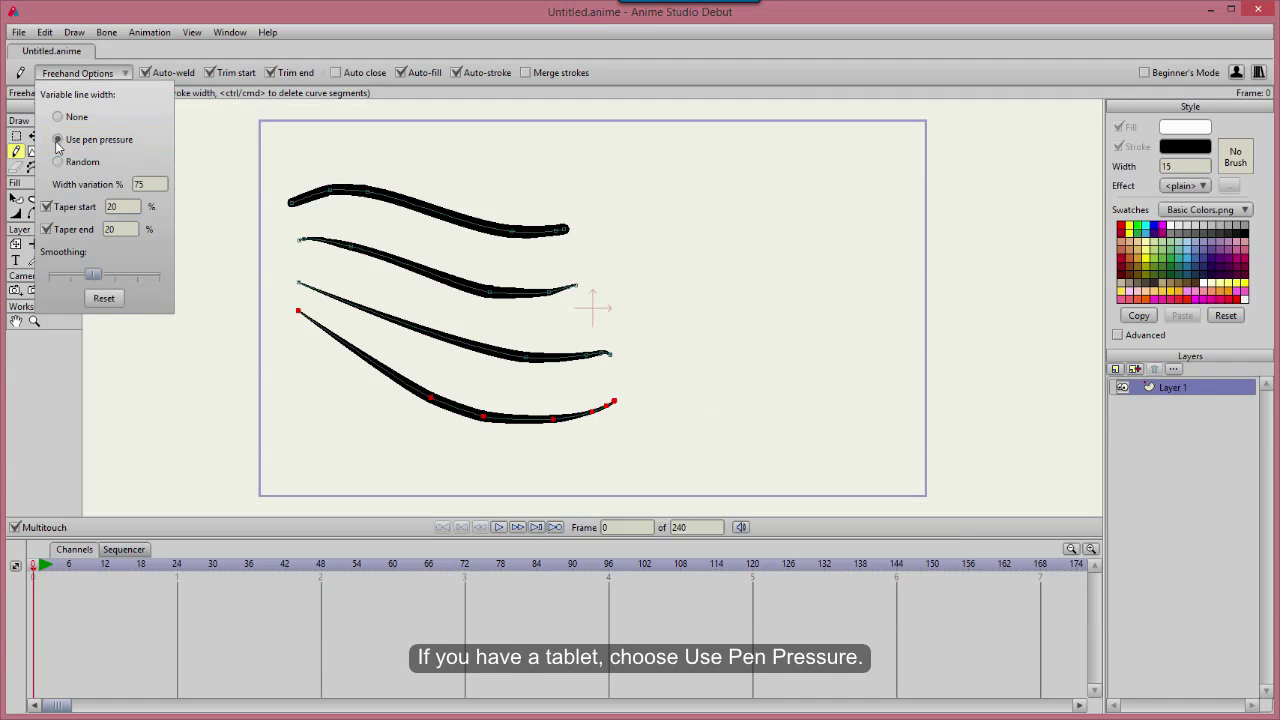
left_click(122, 183)
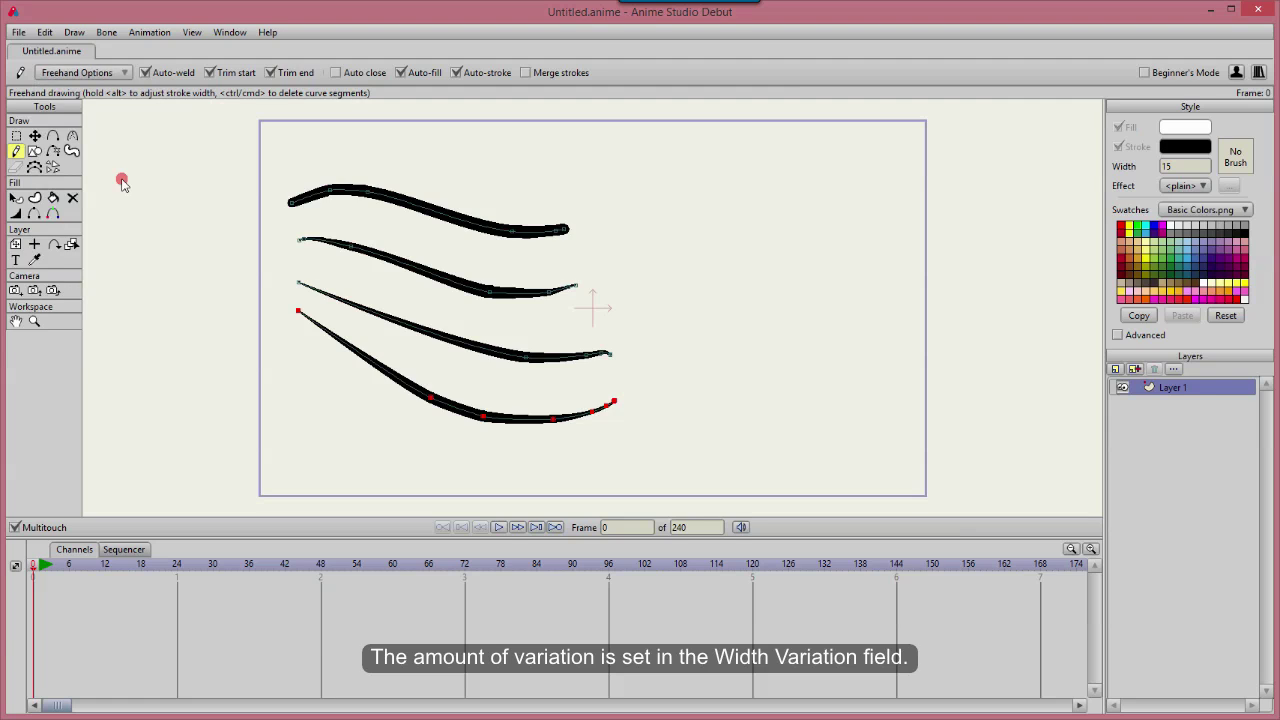
left_click(503, 410)
mouse_move(300, 393)
left_mouse_down()
mouse_move(335, 457)
mouse_move(612, 453)
left_mouse_up()
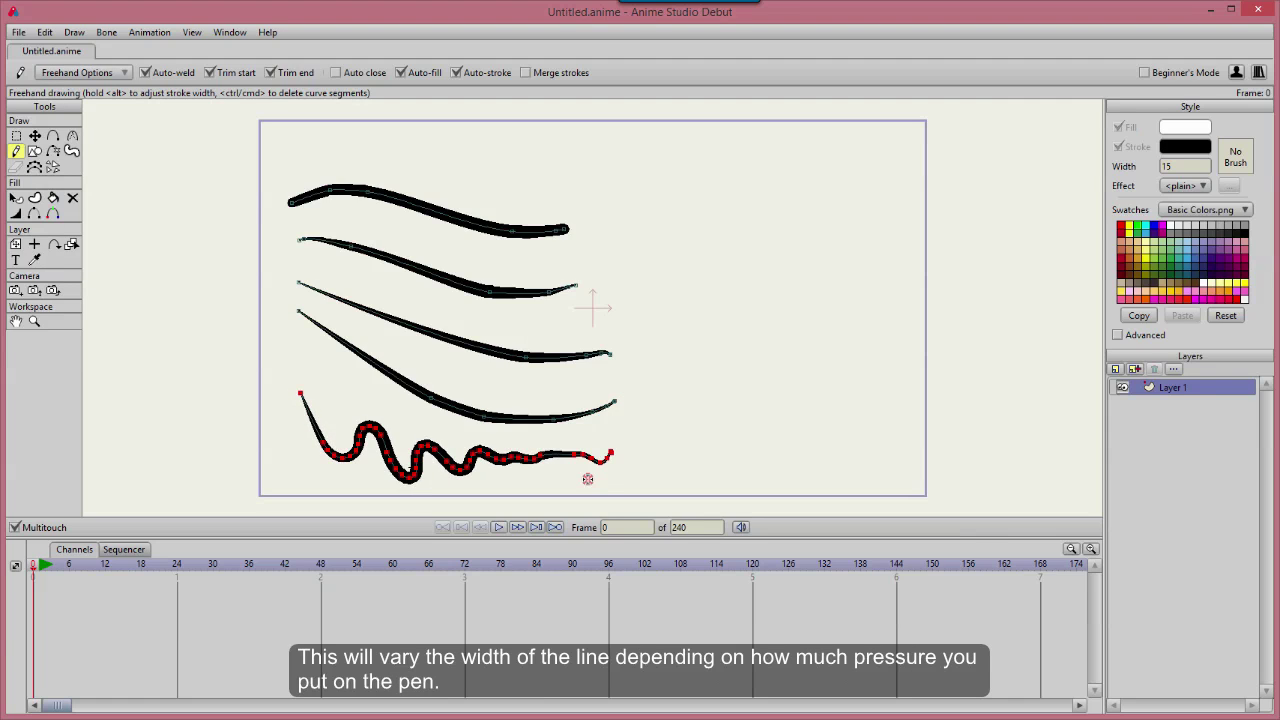
- Draw a Random-width wavy stroke on the right, then a thick wavy stroke across the cleared top
left_click(64, 72)
left_click(60, 163)
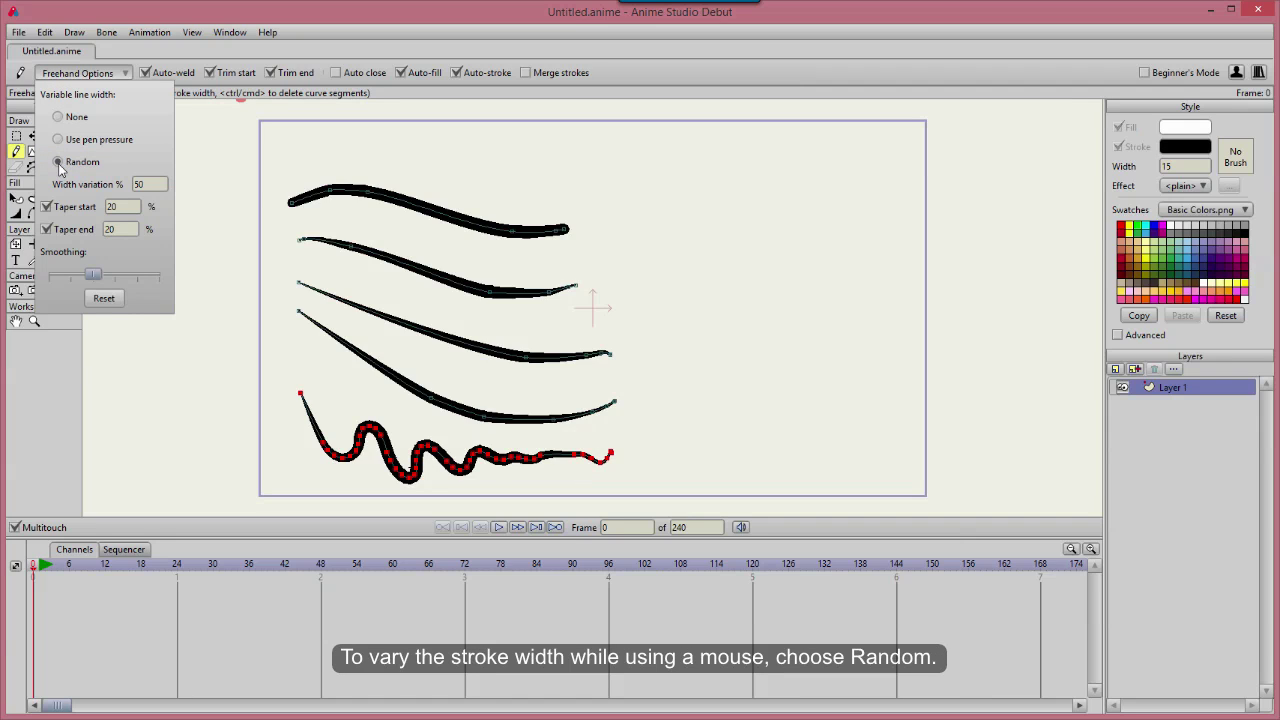
mouse_move(625, 183)
left_mouse_down()
mouse_move(726, 189)
mouse_move(677, 231)
mouse_move(771, 236)
mouse_move(745, 289)
mouse_move(795, 302)
mouse_move(875, 393)
left_mouse_up()
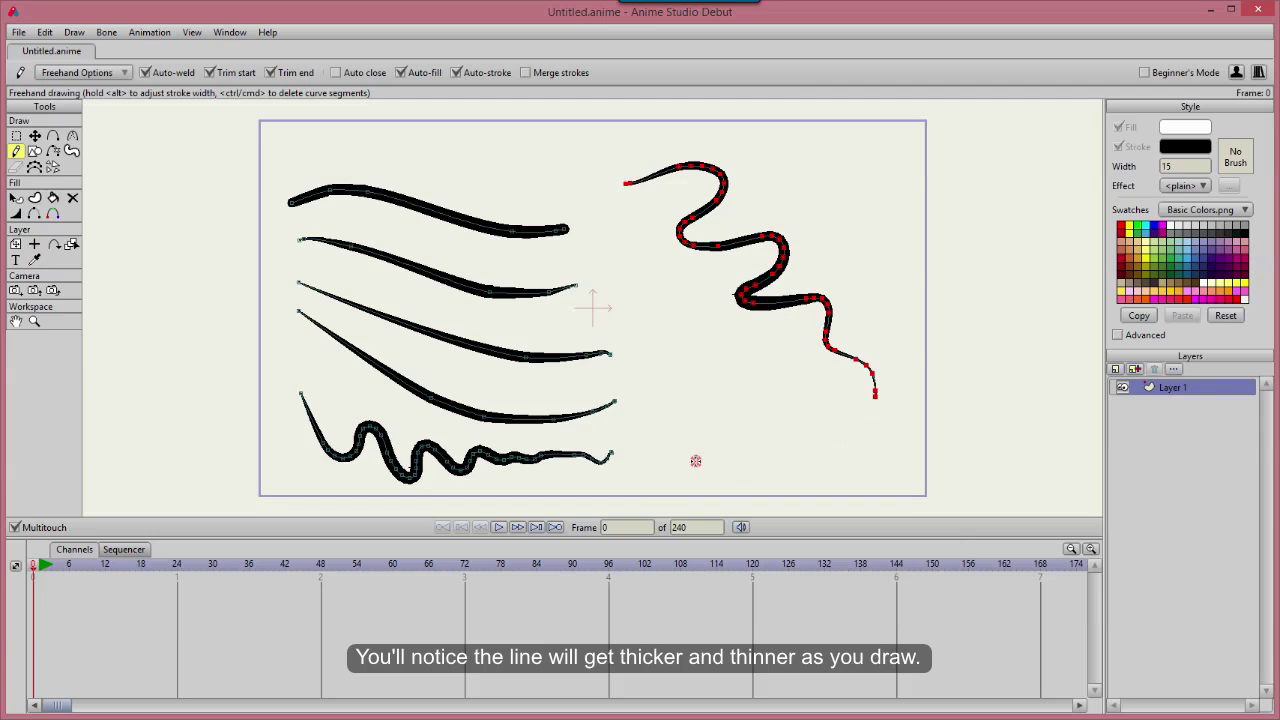
mouse_move(285, 190)
left_mouse_down()
mouse_move(331, 165)
mouse_move(424, 216)
mouse_move(576, 197)
left_mouse_up()
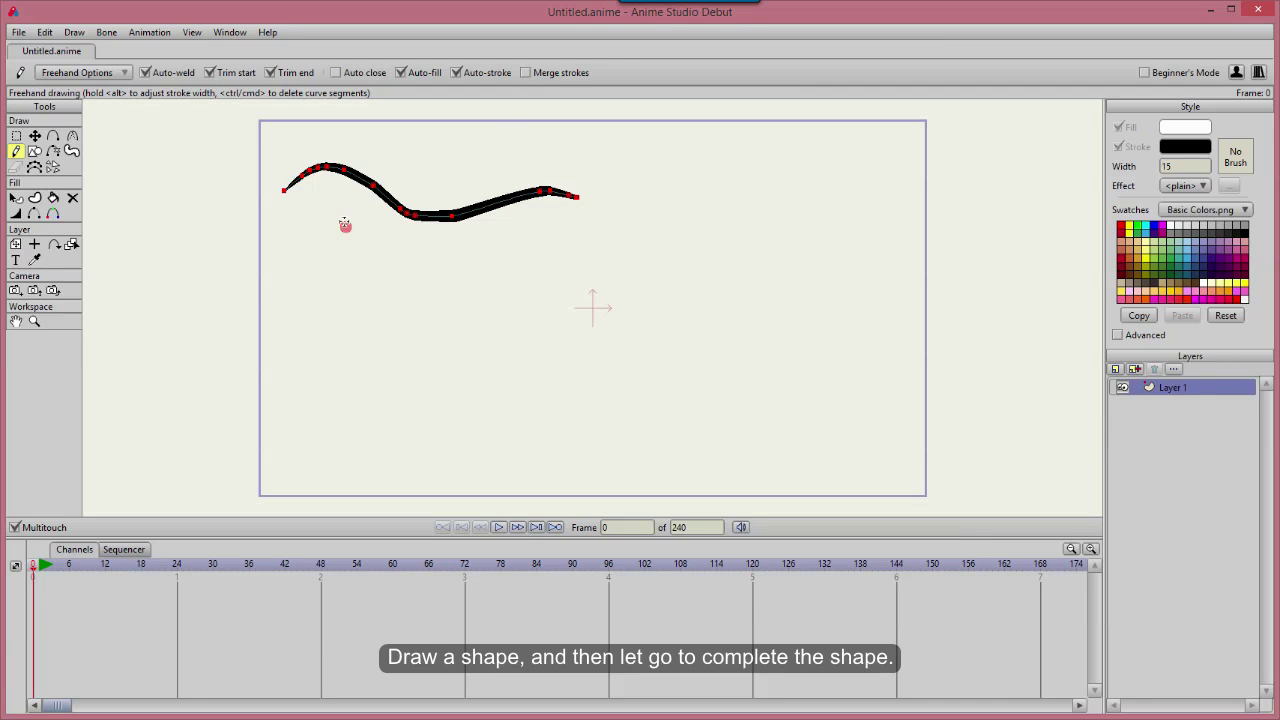
- Draw an open loop, then enable Auto close and draw a loop that closes and fills
mouse_move(336, 216)
left_mouse_down()
mouse_move(282, 263)
mouse_move(283, 312)
mouse_move(312, 354)
mouse_move(385, 360)
mouse_move(415, 323)
mouse_move(409, 272)
mouse_move(350, 219)
mouse_move(282, 256)
mouse_move(269, 323)
mouse_move(288, 355)
left_mouse_up()
left_click(336, 72)
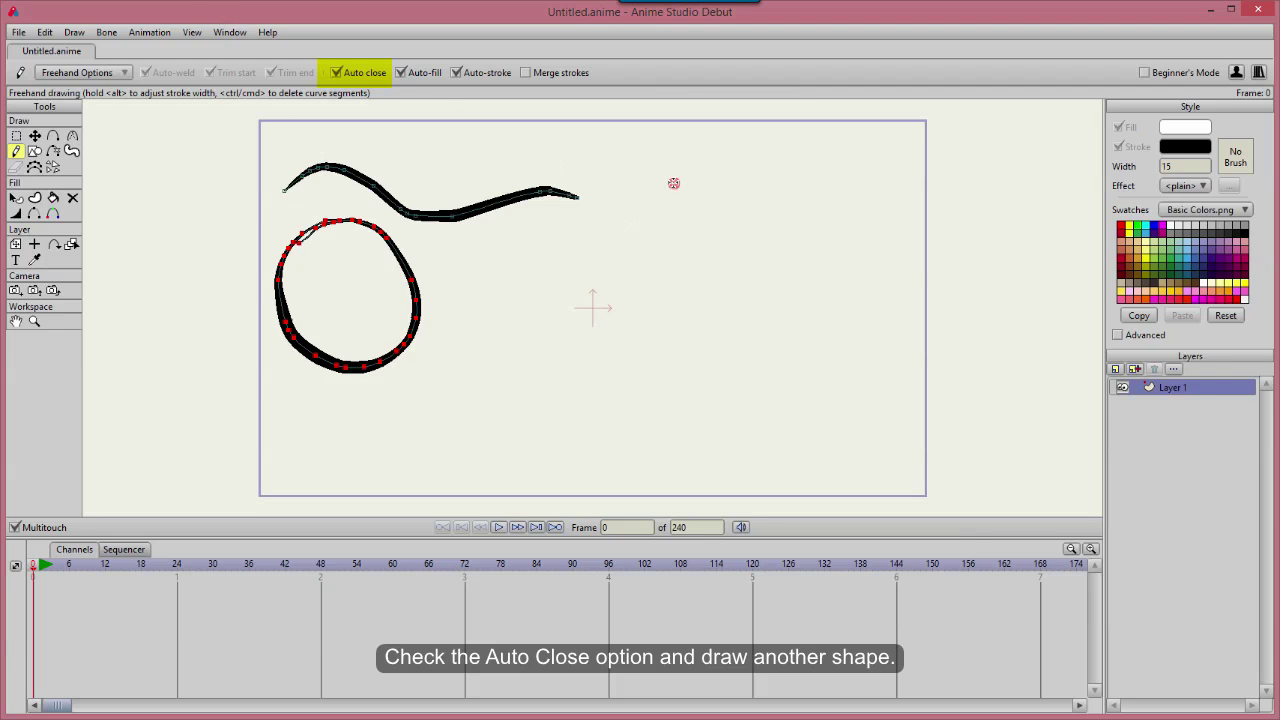
mouse_move(681, 168)
left_mouse_down()
mouse_move(641, 300)
mouse_move(769, 288)
mouse_move(771, 186)
mouse_move(698, 160)
left_mouse_up()
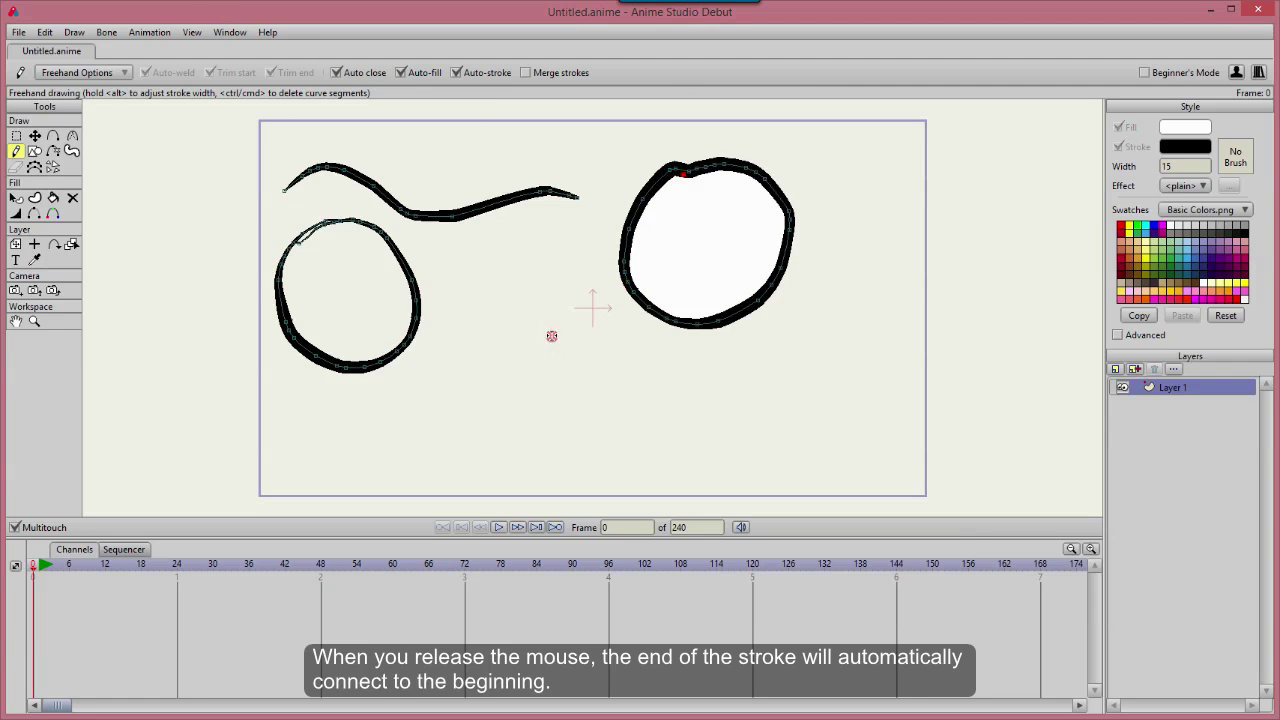
- Set the fill colour to pink in the Color Picker and draw another loop
left_click(1183, 129)
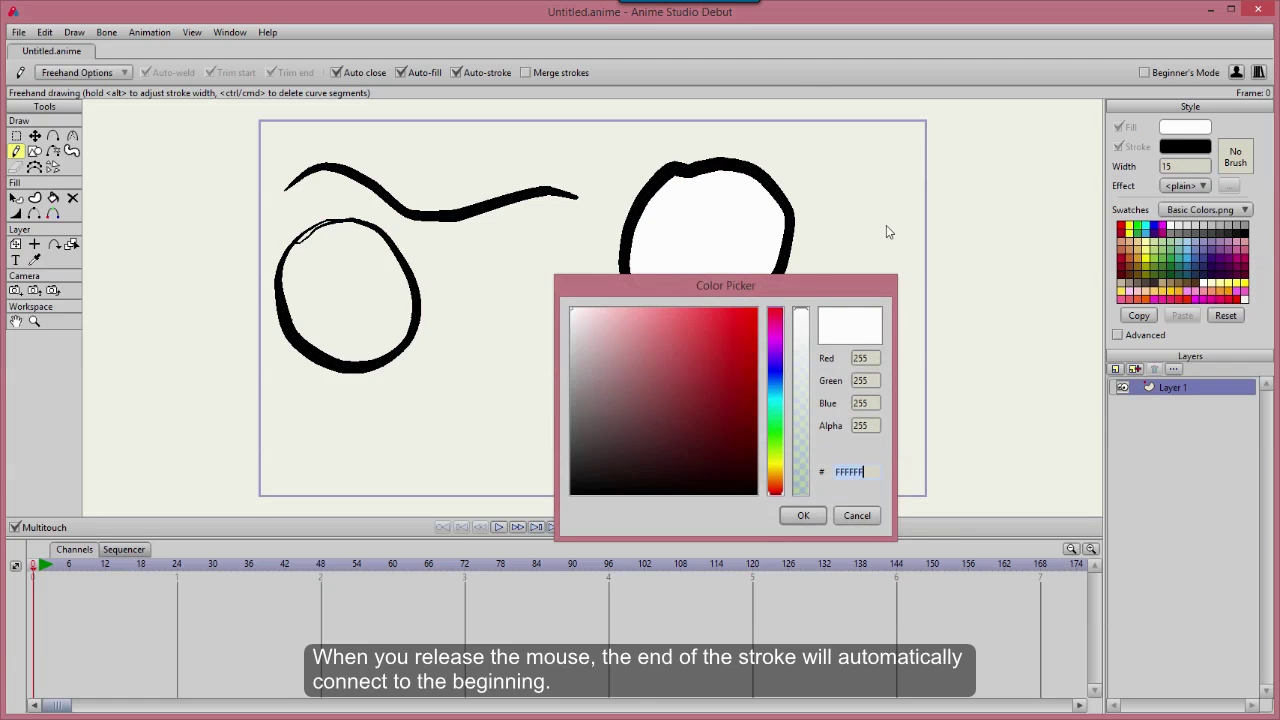
left_click(653, 345)
left_click(793, 516)
mouse_move(570, 273)
left_mouse_down()
mouse_move(505, 330)
mouse_move(540, 452)
mouse_move(652, 364)
mouse_move(595, 288)
left_mouse_up()
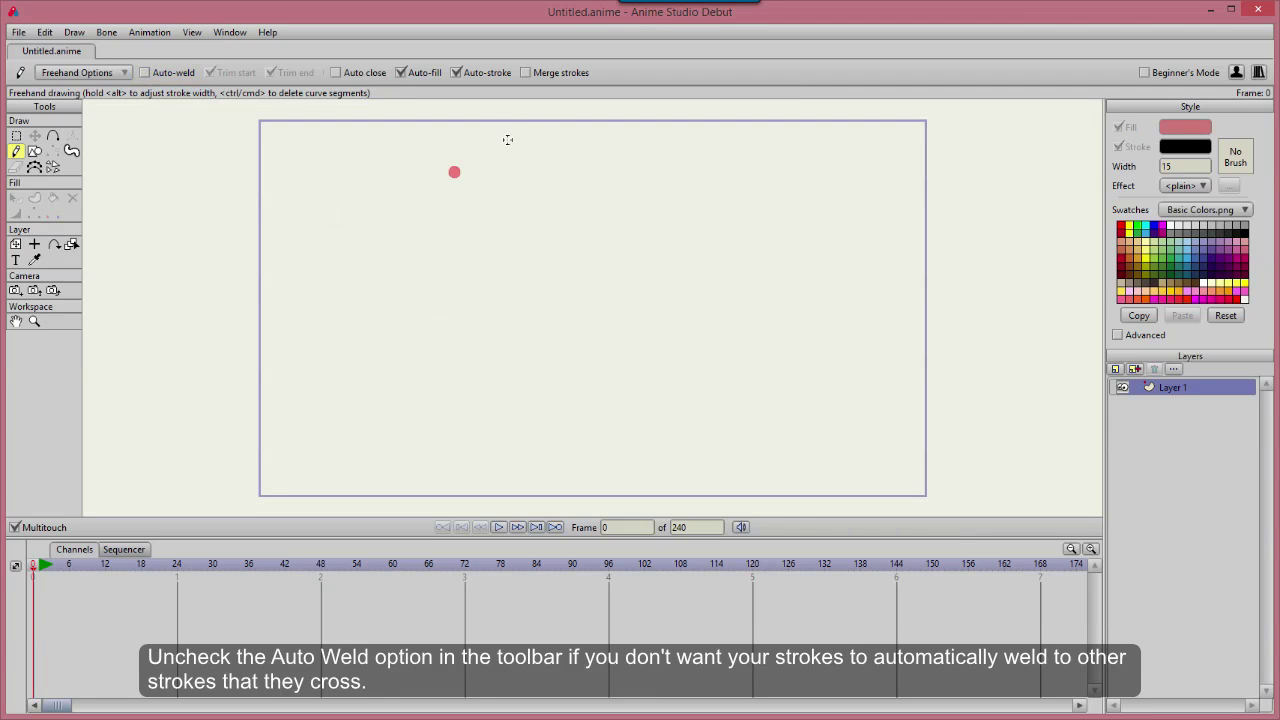
- Draw a large loop crossed by two curves, then two welded, end-trimmed vertical strokes through it
mouse_move(478, 165)
left_mouse_down()
mouse_move(377, 297)
mouse_move(613, 304)
mouse_move(436, 194)
left_mouse_up()
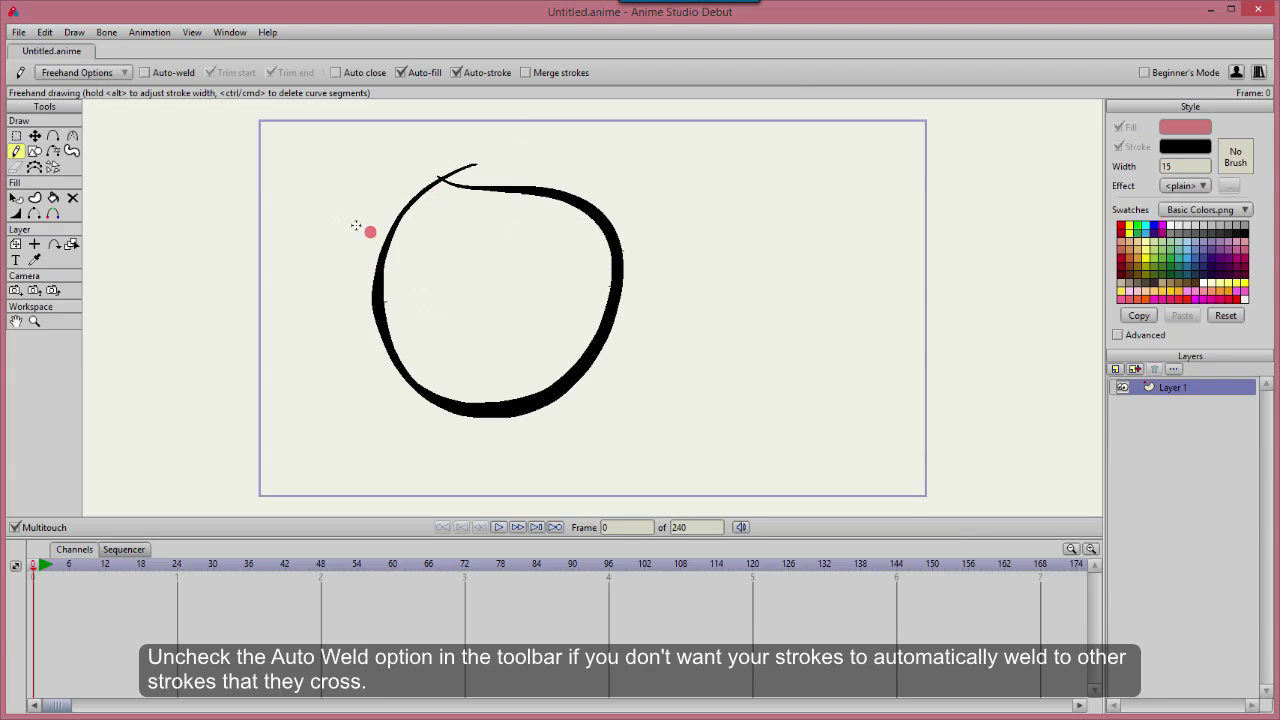
left_click_drag(325, 199, 709, 220)
left_click_drag(302, 247, 702, 306)
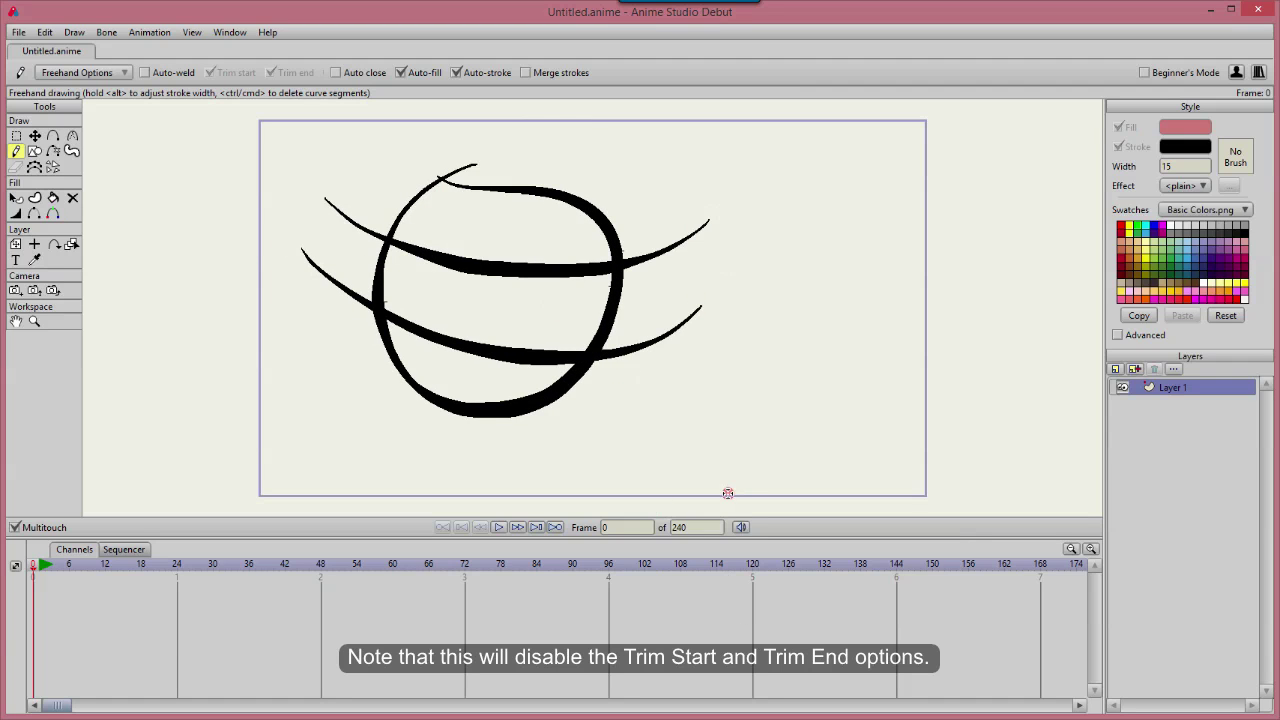
left_click(146, 72)
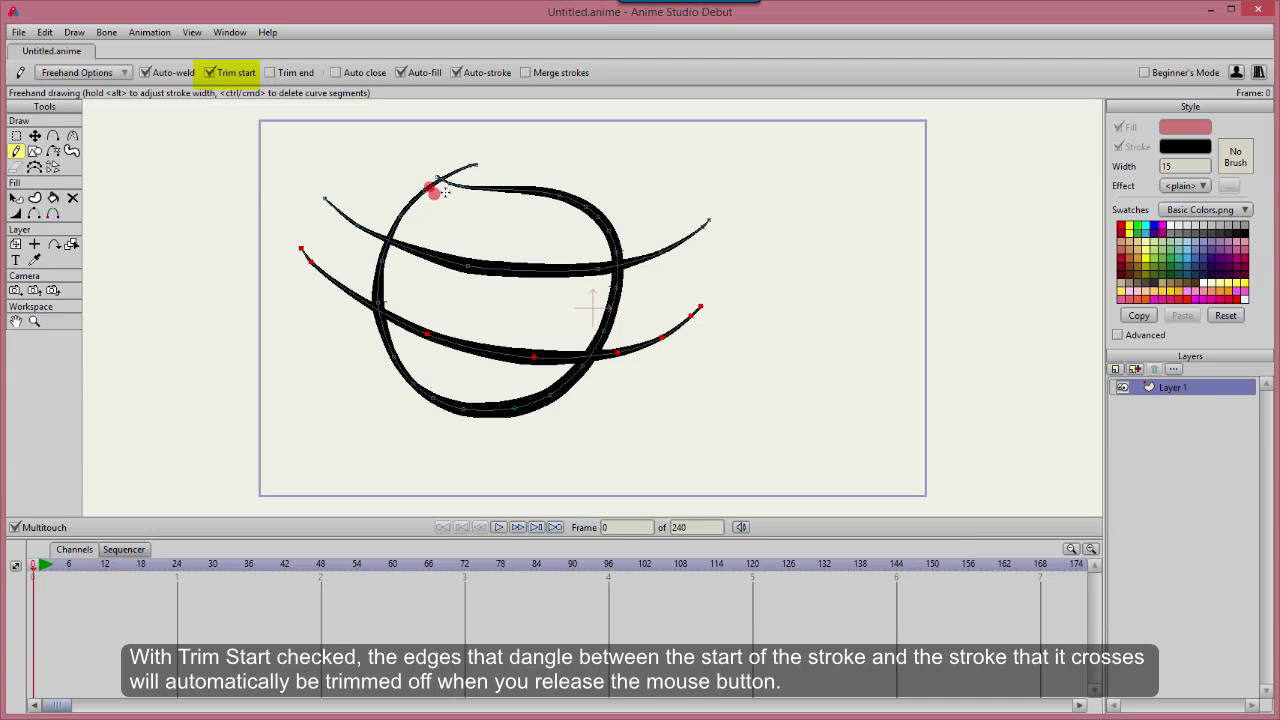
left_click_drag(540, 157, 428, 396)
left_click_drag(435, 463, 443, 500)
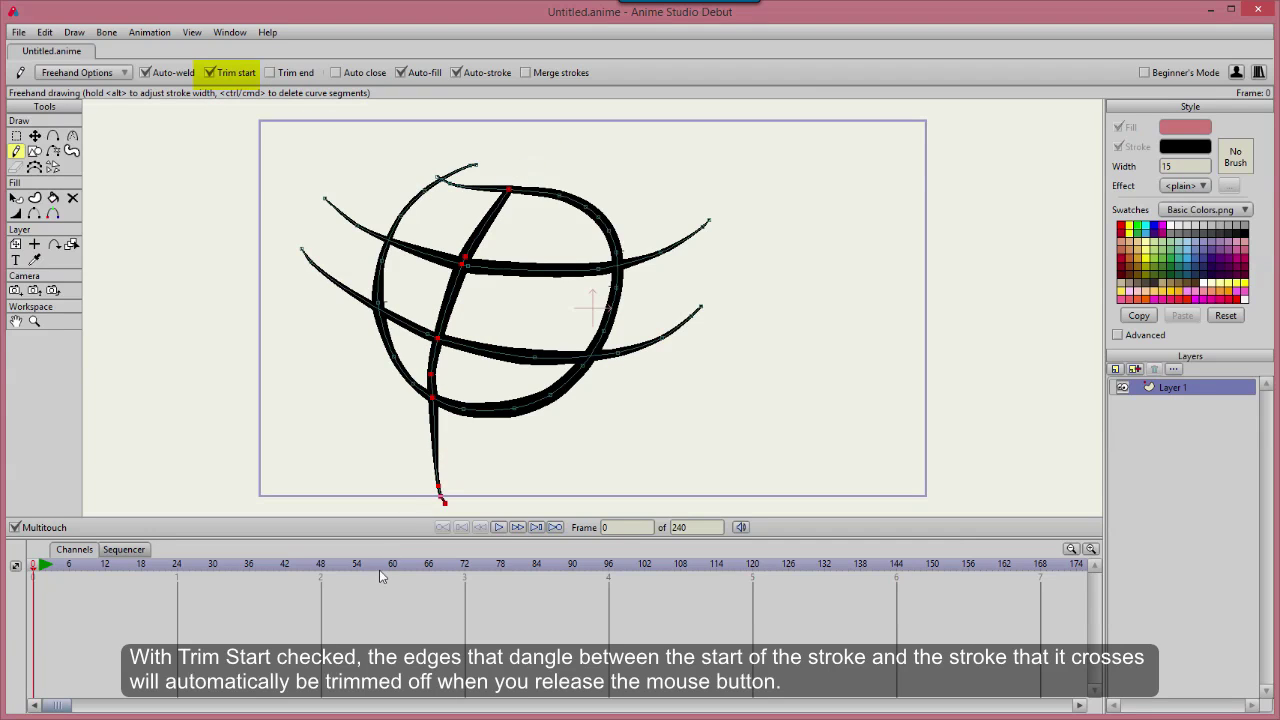
left_click(270, 73)
mouse_move(560, 171)
left_mouse_down()
mouse_move(539, 255)
mouse_move(526, 438)
left_mouse_up()
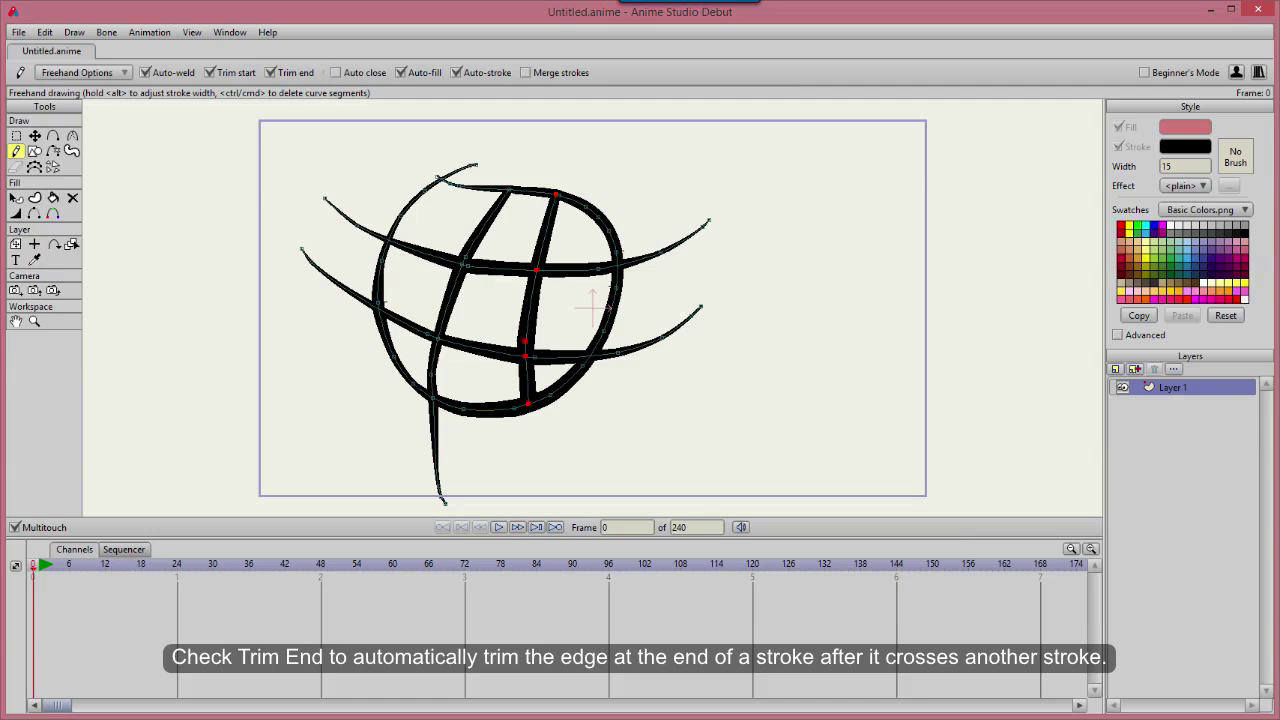
- Delete the dangling curve below the globe and the lower-left curve end with Delete Edge
left_click(54, 154)
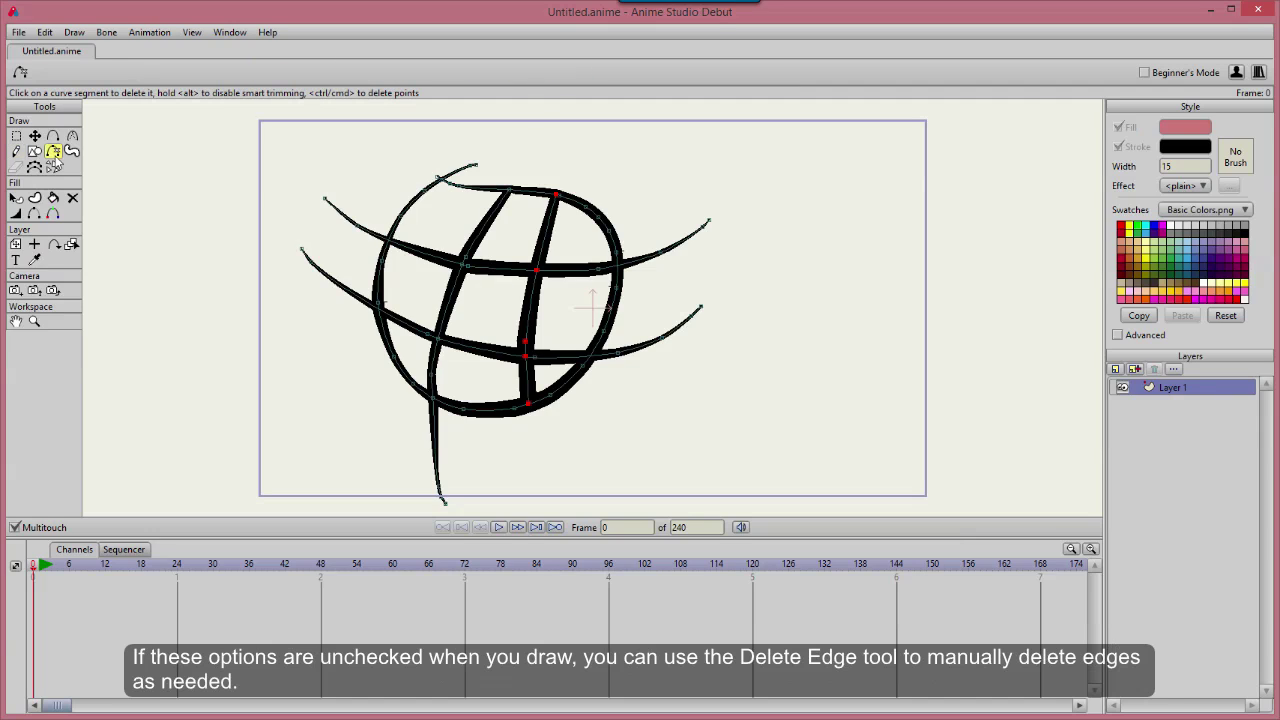
left_click(441, 484)
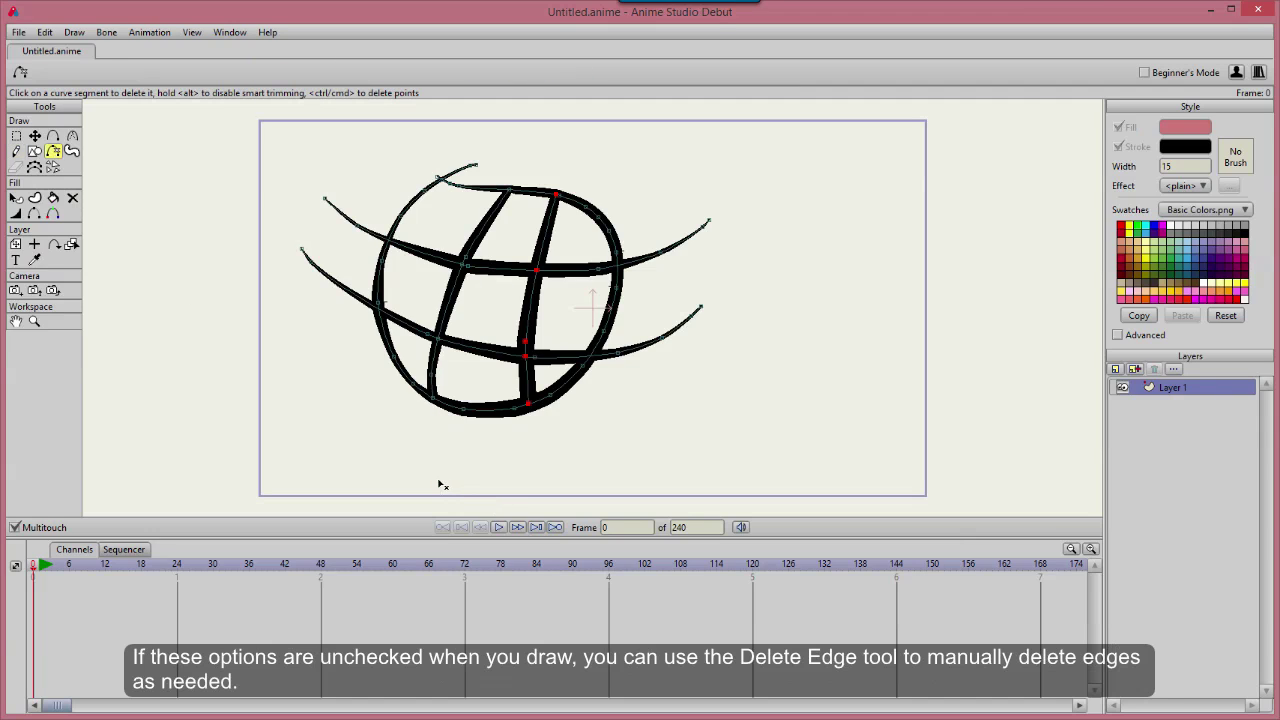
left_click(340, 286)
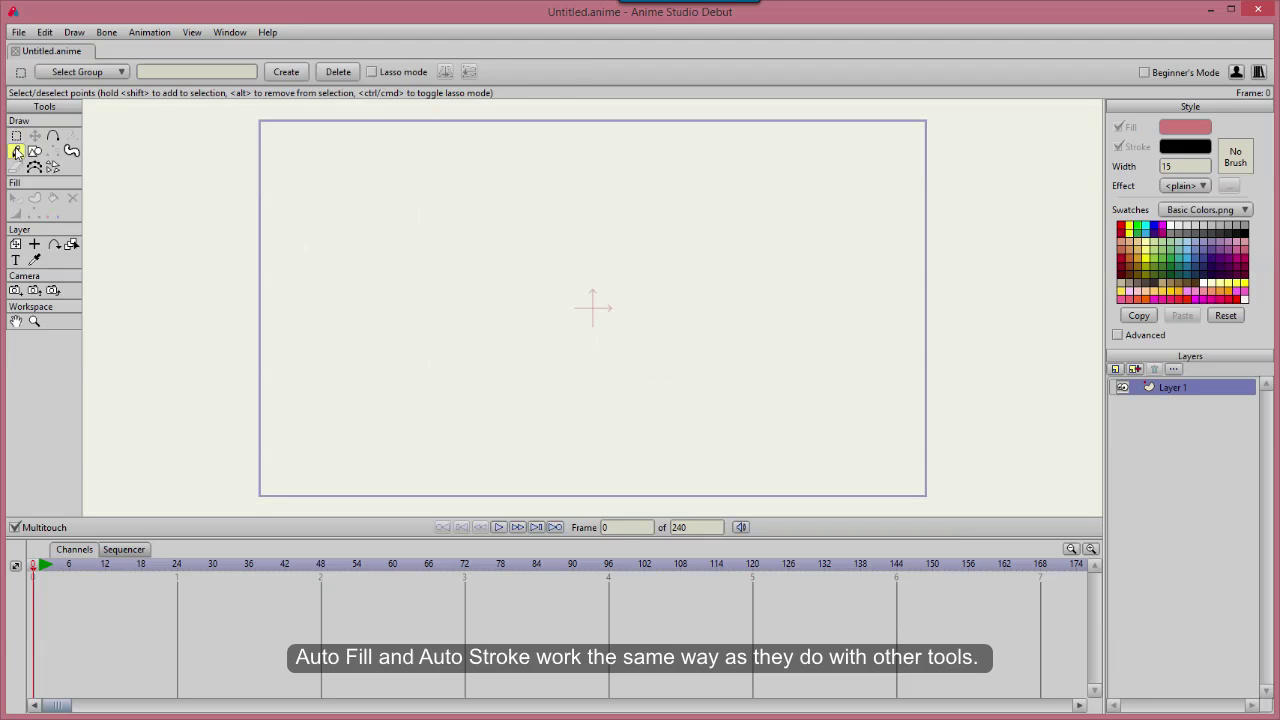
- Draw a pink-filled loop, then turn off Auto-fill and draw an unfilled loop beside it
left_click(15, 150)
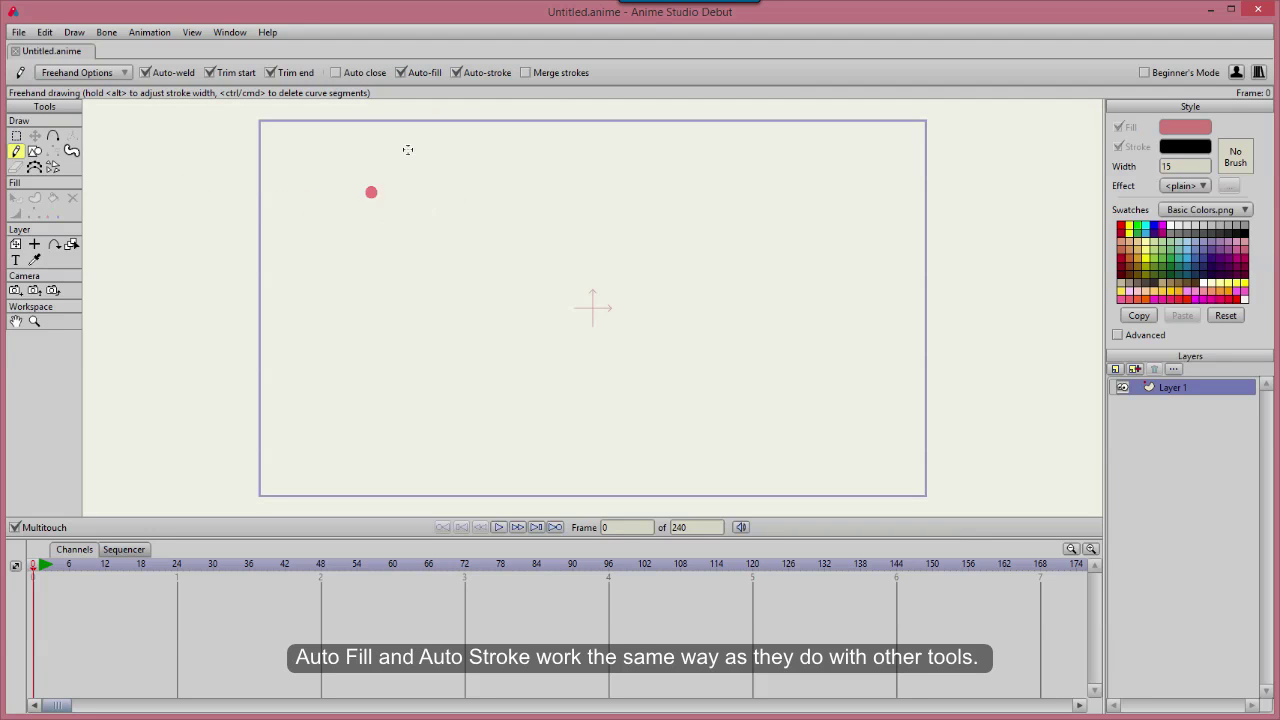
mouse_move(393, 153)
left_mouse_down()
mouse_move(335, 197)
mouse_move(463, 249)
mouse_move(420, 160)
mouse_move(388, 156)
left_mouse_up()
left_click(402, 73)
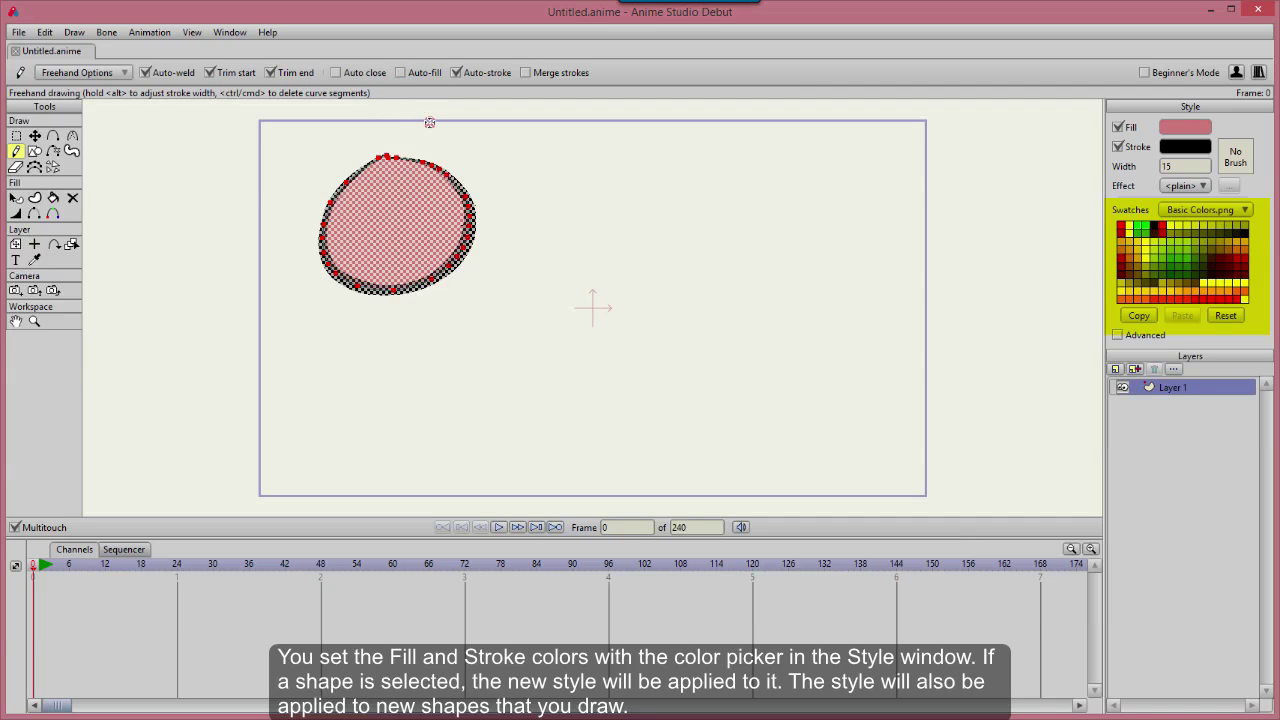
mouse_move(534, 163)
left_mouse_down()
mouse_move(558, 284)
mouse_move(598, 176)
mouse_move(530, 168)
left_mouse_up()
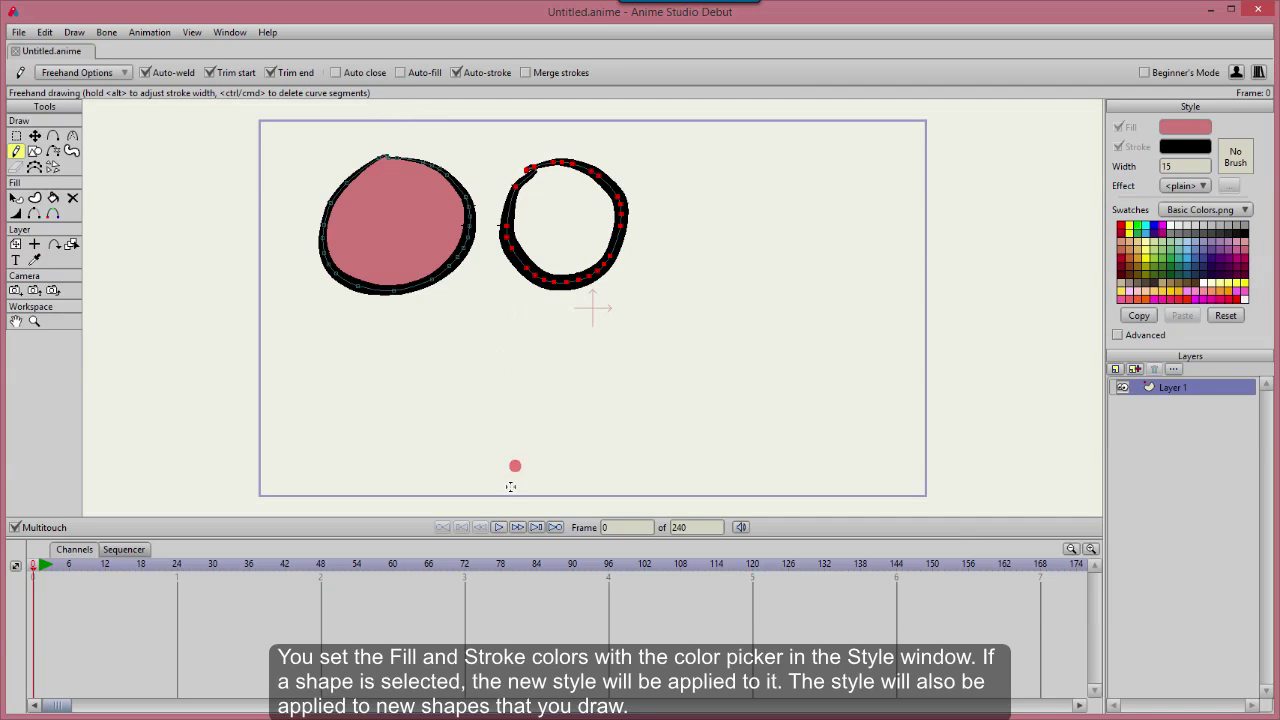
- With Auto close on, draw another loop further right and one below the middle circle
left_click(336, 74)
mouse_move(717, 165)
left_mouse_down()
mouse_move(807, 262)
mouse_move(746, 164)
left_mouse_up()
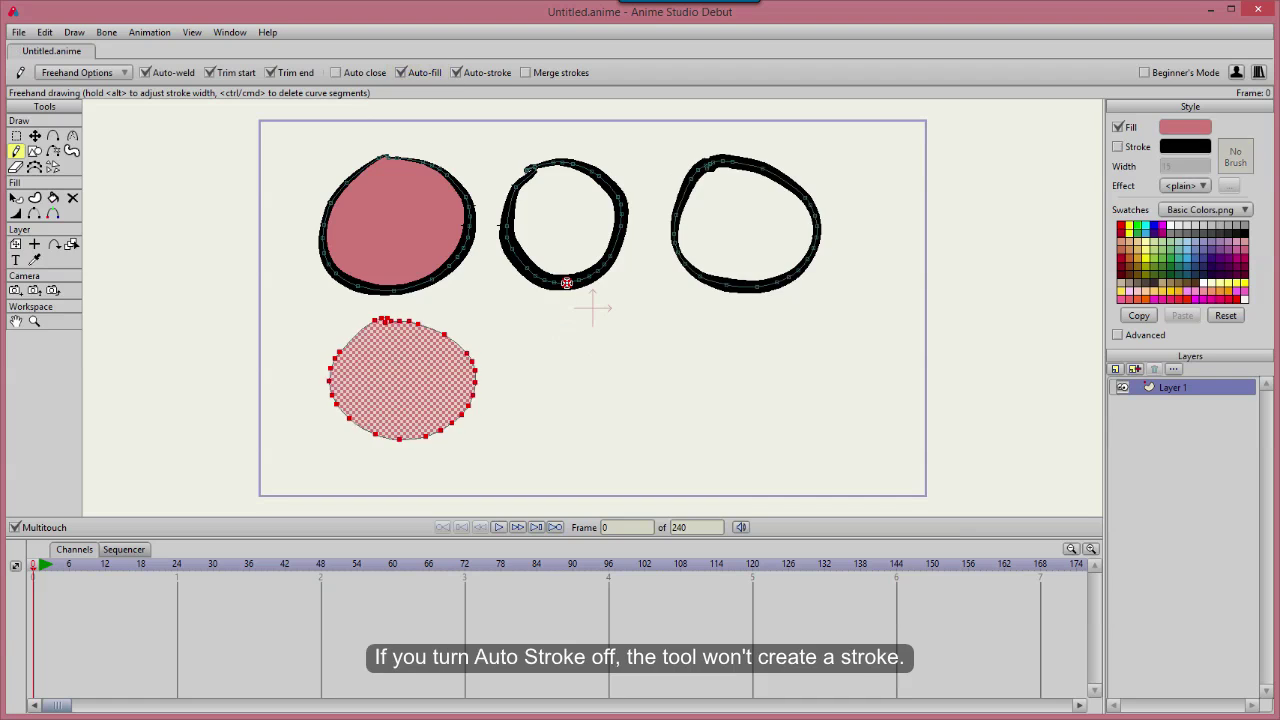
mouse_move(553, 285)
left_mouse_down()
mouse_move(602, 348)
mouse_move(613, 294)
mouse_move(521, 267)
mouse_move(499, 301)
mouse_move(520, 345)
mouse_move(558, 339)
left_mouse_up()
- Add curves onto the middle loop, undo a stray stroke, and pull a petal into a pointed tail
mouse_move(494, 228)
left_mouse_down()
mouse_move(465, 253)
mouse_move(495, 318)
left_mouse_up()
mouse_move(522, 178)
left_mouse_down()
mouse_move(479, 234)
mouse_move(489, 180)
mouse_move(534, 137)
mouse_move(539, 165)
mouse_move(590, 129)
mouse_move(605, 178)
left_mouse_up()
key("ctrl+z")
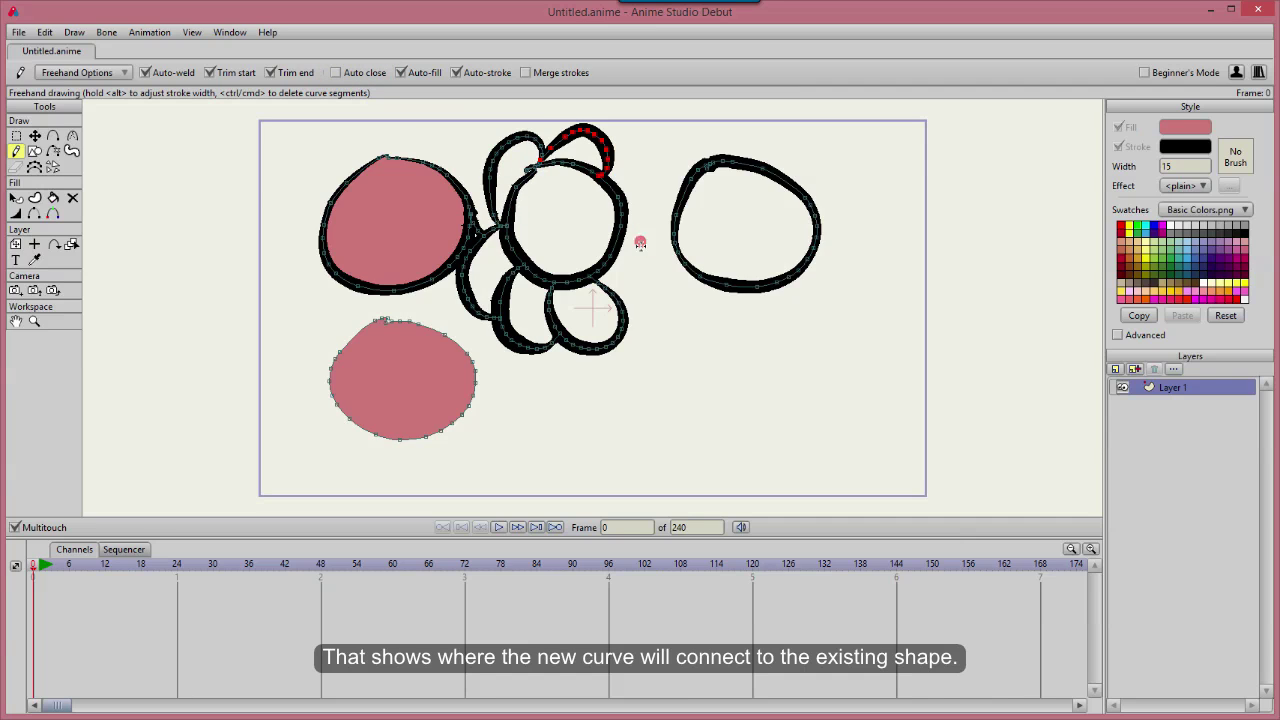
key("t")
left_click_drag(612, 352, 628, 287)
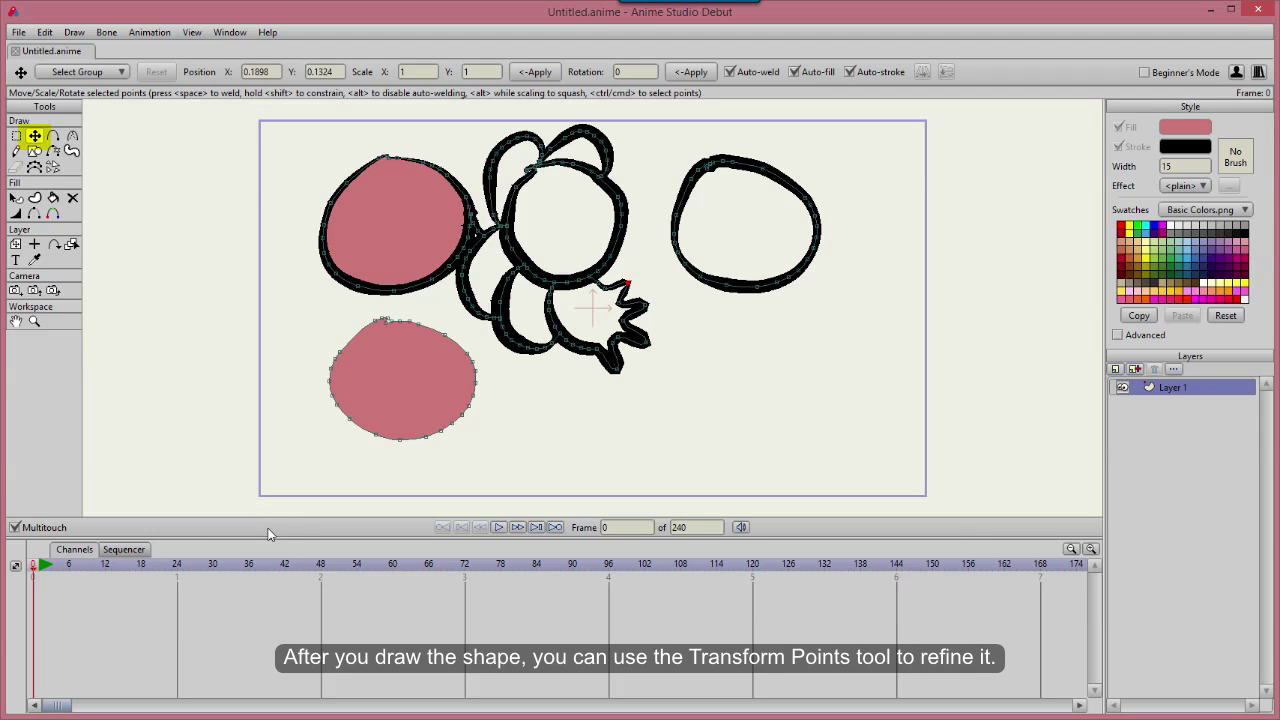
- Draw seven tapered leg strokes off the lower pink blob's bottom edge
key("f")
mouse_move(450, 418)
left_mouse_down()
mouse_move(513, 447)
mouse_move(538, 405)
left_mouse_up()
left_click_drag(470, 388, 537, 386)
mouse_move(466, 418)
left_mouse_down()
mouse_move(484, 485)
mouse_move(467, 508)
left_mouse_up()
mouse_move(440, 430)
left_mouse_down()
mouse_move(446, 505)
mouse_move(430, 500)
left_mouse_up()
mouse_move(410, 435)
left_mouse_down()
mouse_move(416, 497)
mouse_move(400, 497)
left_mouse_up()
mouse_move(379, 435)
left_mouse_down()
mouse_move(387, 500)
mouse_move(358, 505)
left_mouse_up()
left_click_drag(347, 416, 337, 502)
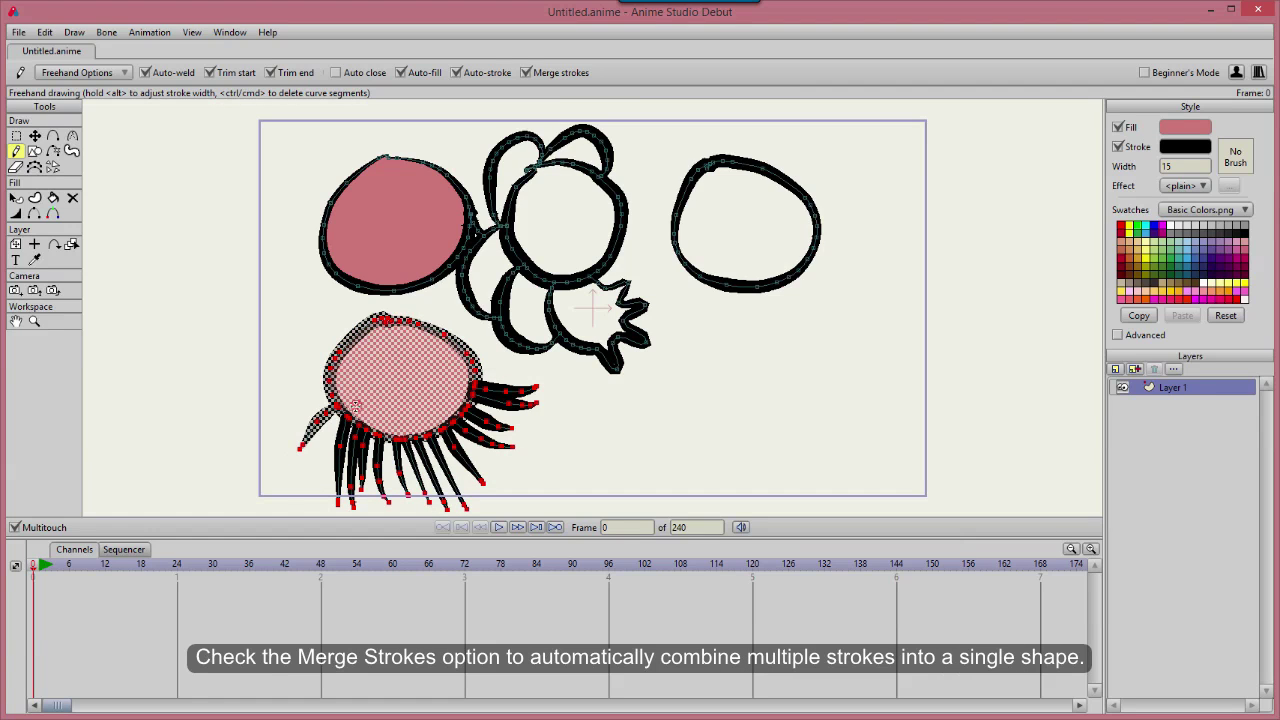
- Draw a merged leg at the blob's left edge and select it to confirm the legs form one shape
left_click_drag(345, 392, 305, 465)
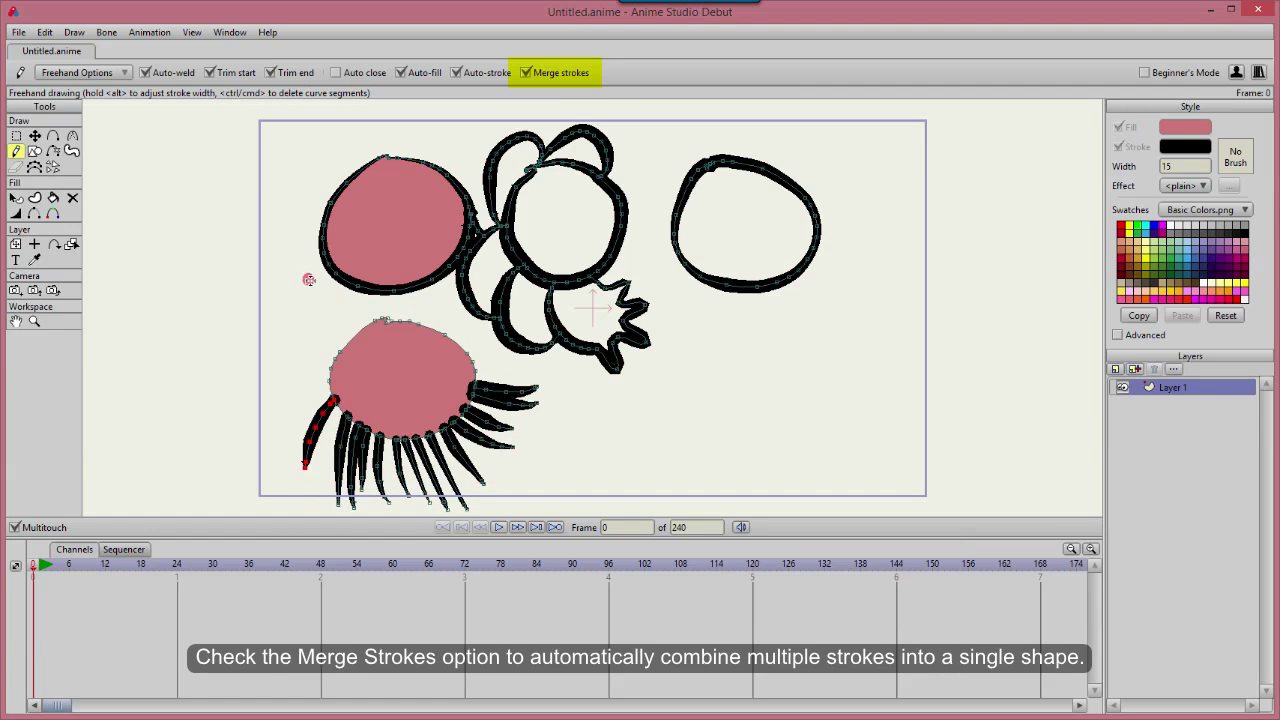
left_click(15, 198)
left_click(470, 443)
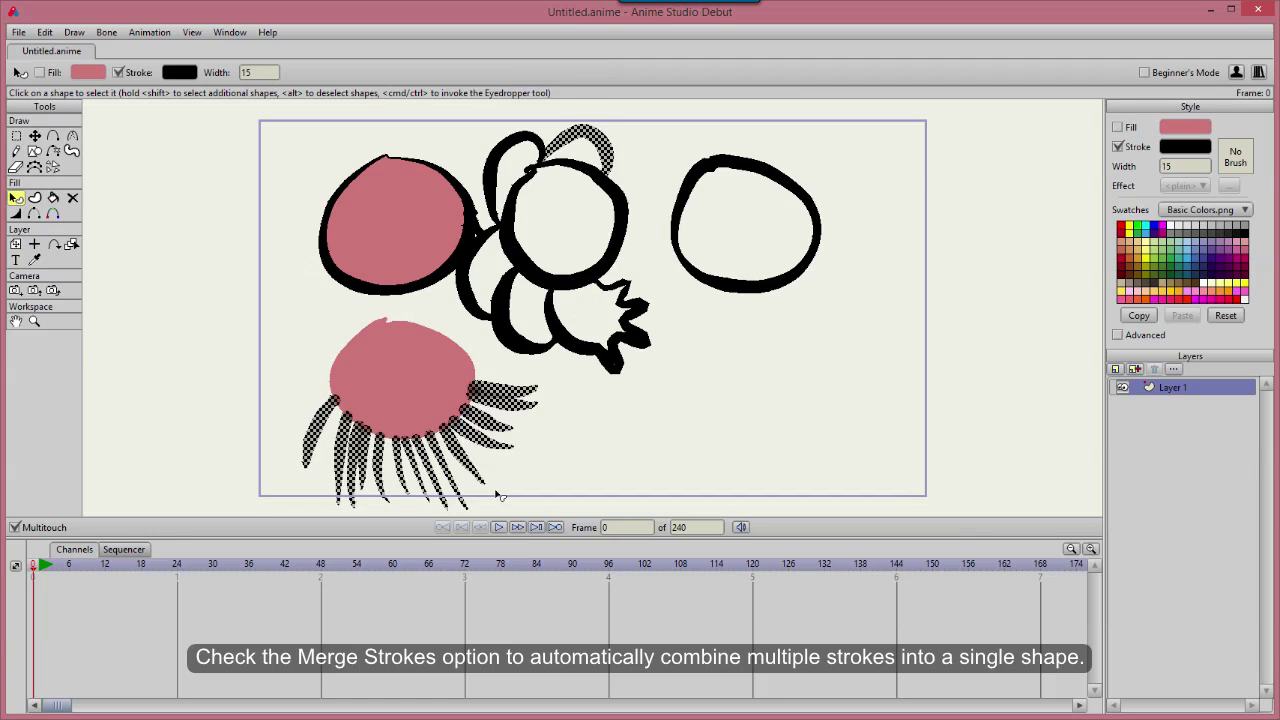
- Drag a point on the leftmost leg to bend it out to the left
left_click(35, 136)
left_click(300, 323)
mouse_move(322, 422)
left_mouse_down()
mouse_move(305, 405)
mouse_move(302, 450)
mouse_move(287, 452)
left_mouse_up()
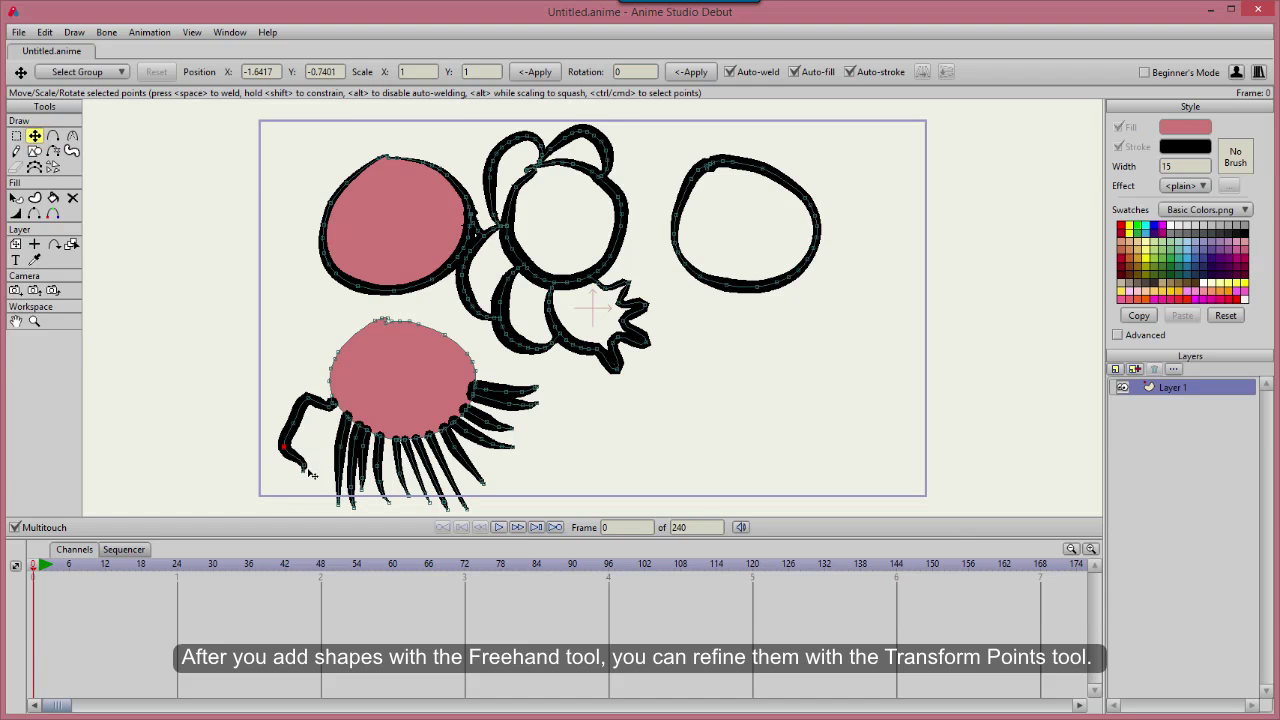
left_click(19, 32)
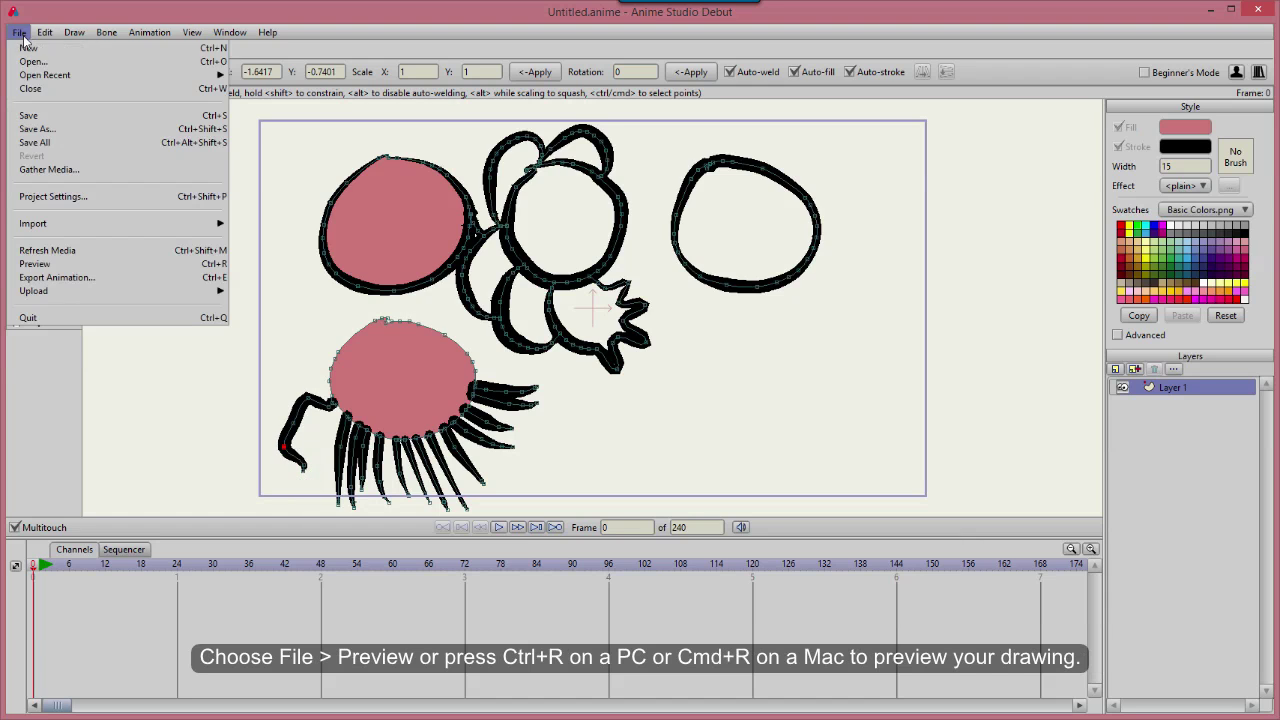
- Render a preview of the finished drawing with File > Preview
left_click(74, 267)
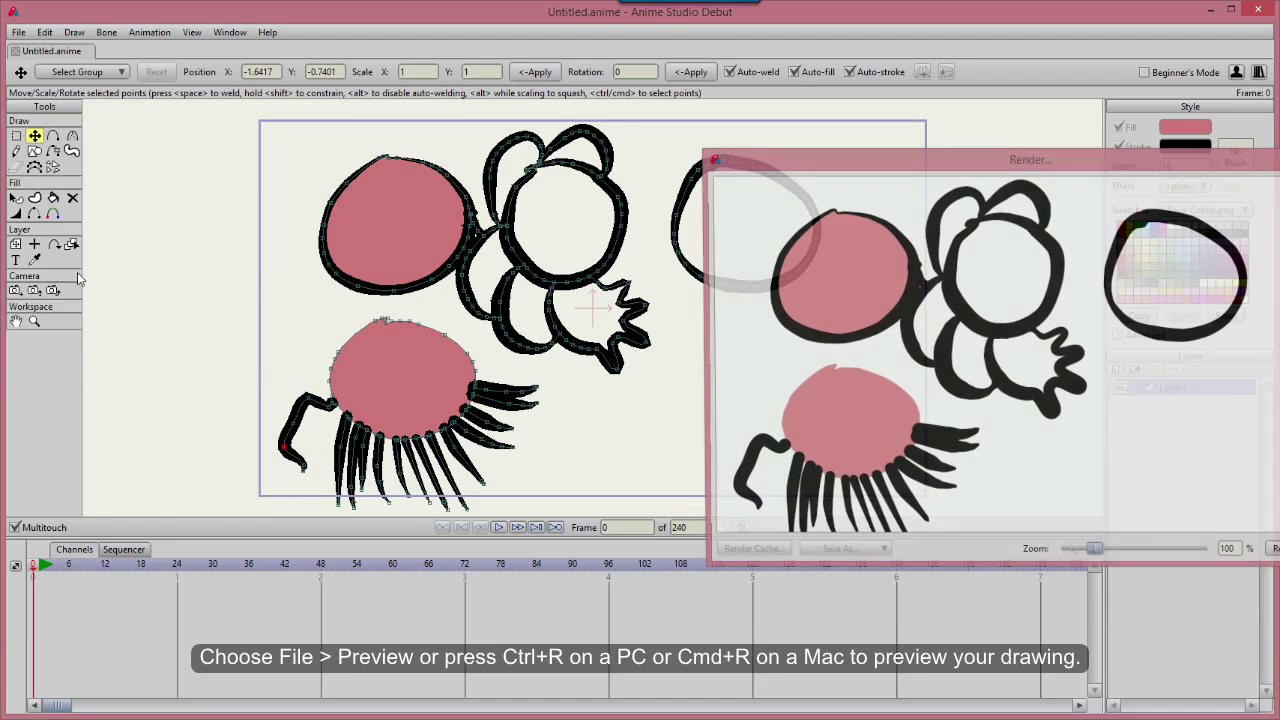